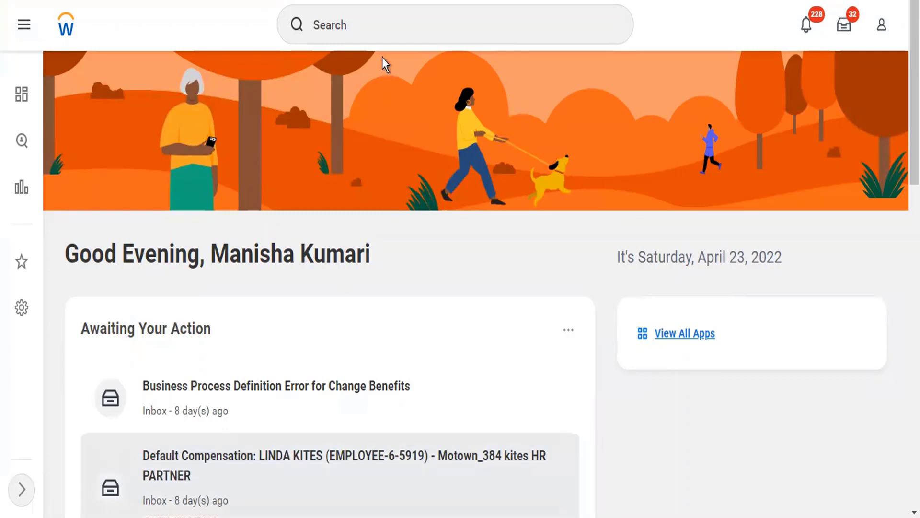
Find and open the Functional Areas report and look through its first rows
click(392, 21)
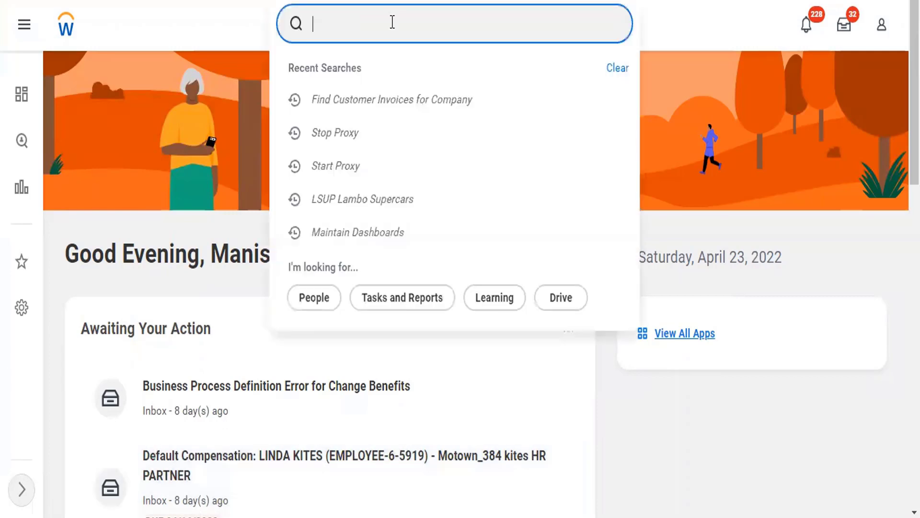
text(func area)
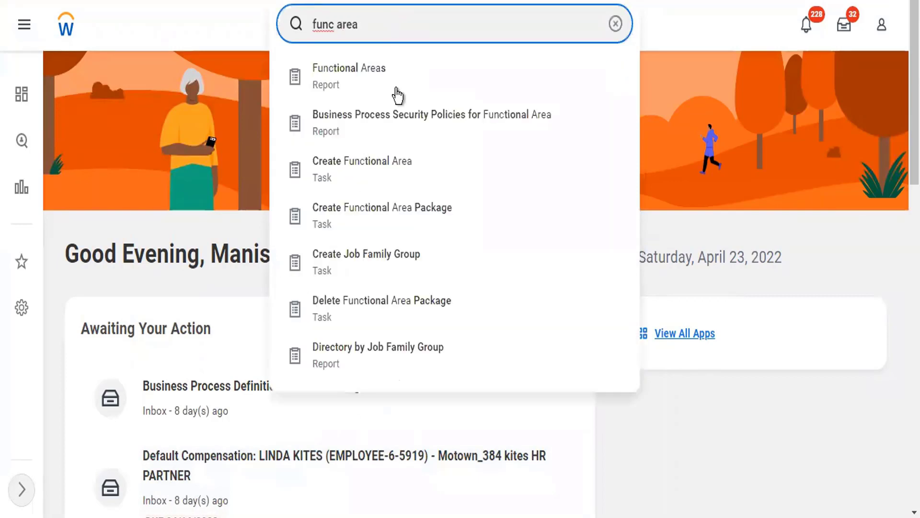
click(397, 95)
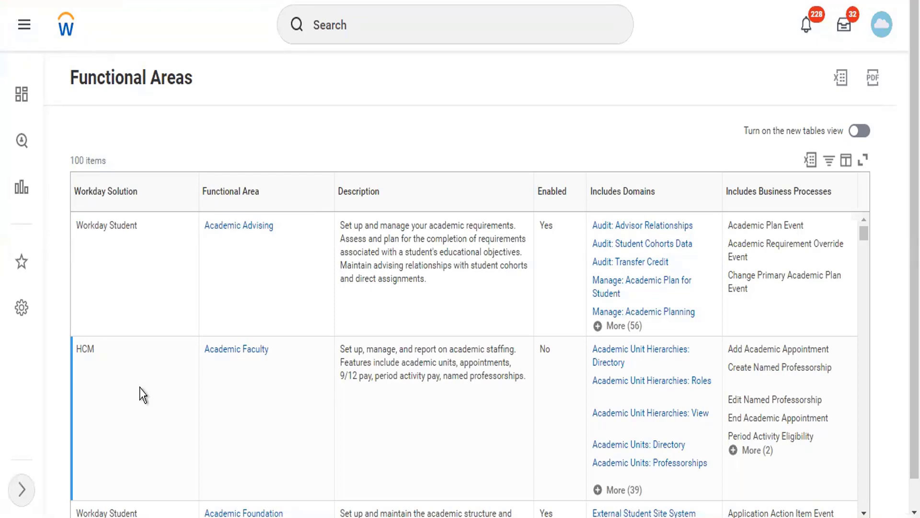
scroll(142, 395, down, 3)
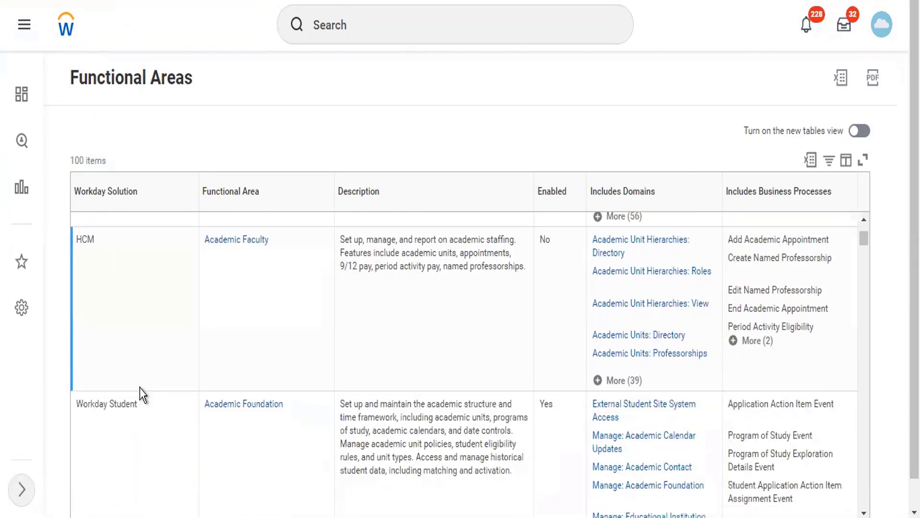
scroll(139, 394, down, 4)
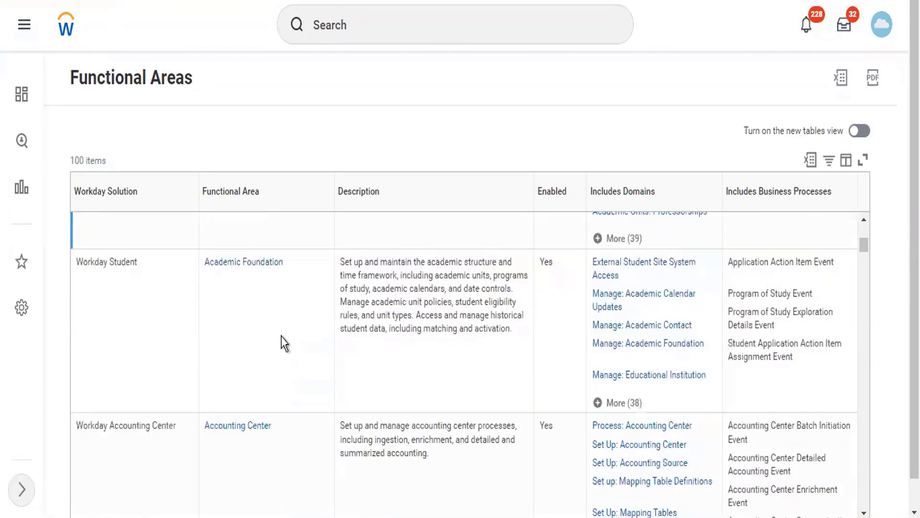
scroll(328, 263, up, 6)
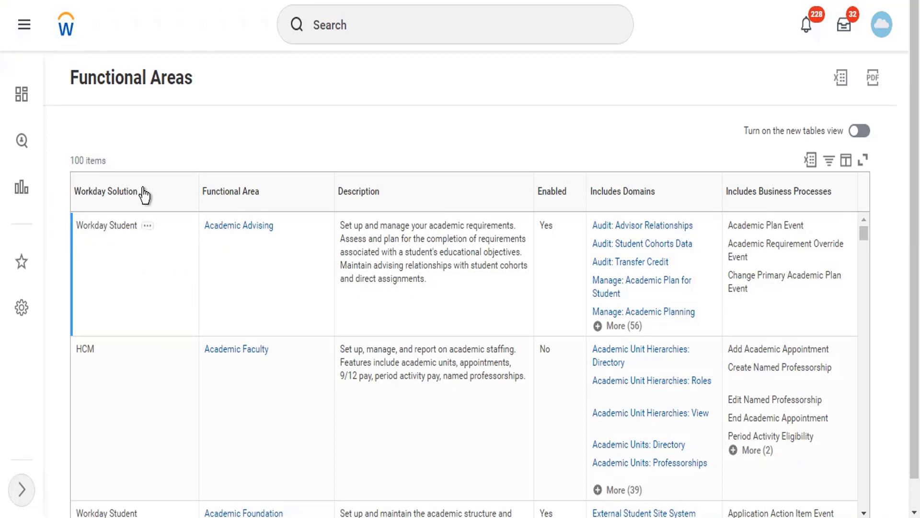
Search the filter values of the Workday Solution column for Finance
click(201, 419)
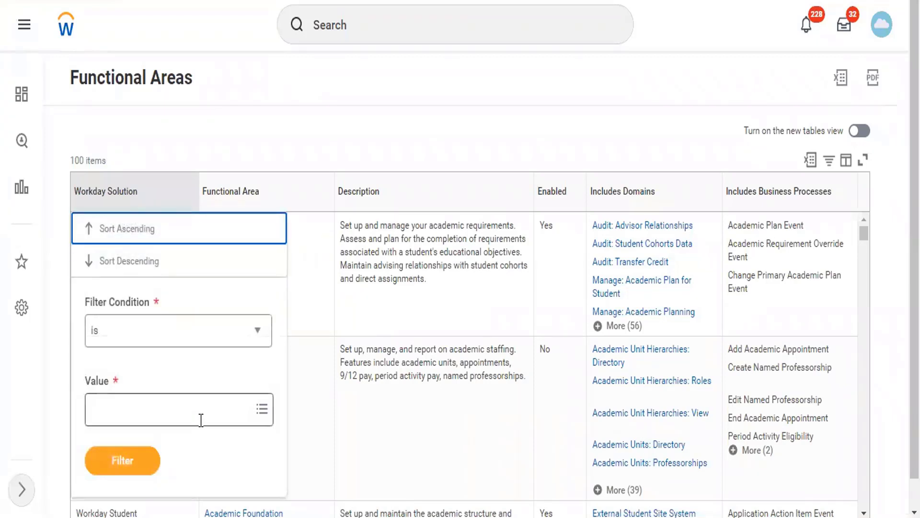
text(Finance)
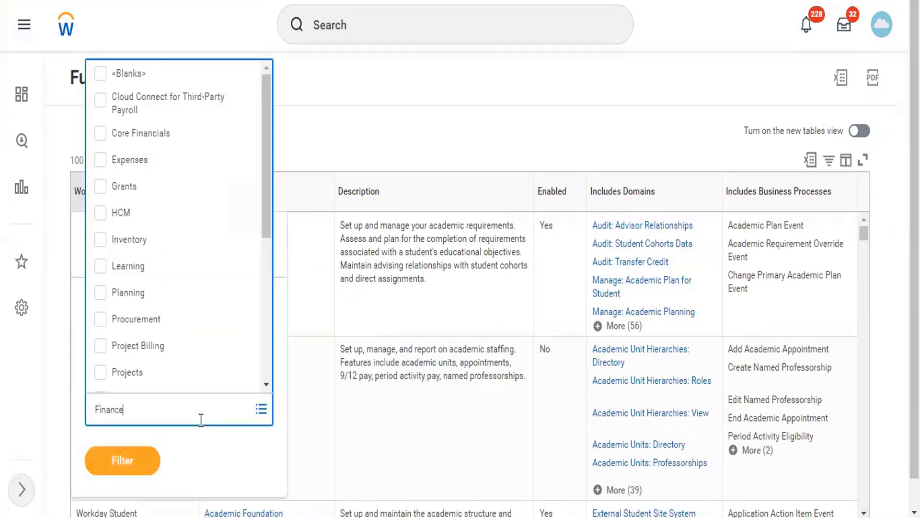
key(Return)
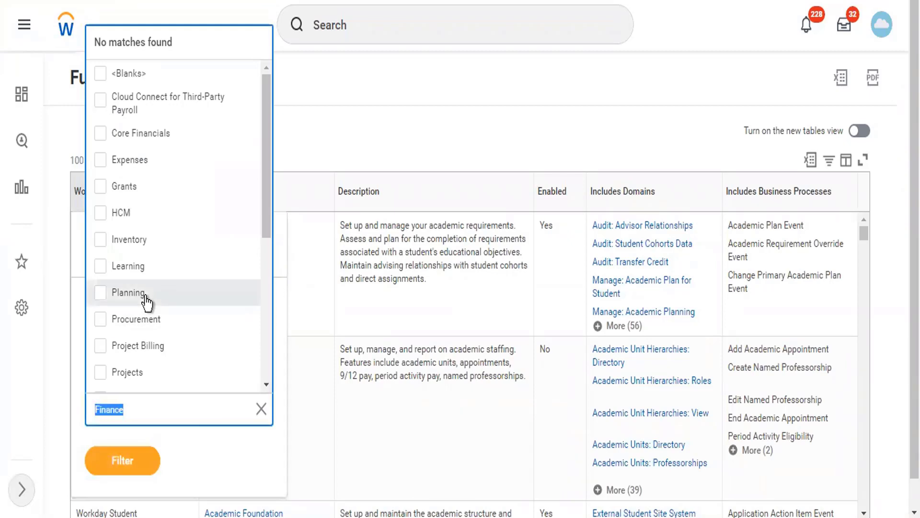
Look through the available Workday Solution values and filter the report to Core Financials
scroll(146, 302, down, 1)
scroll(146, 302, up, 1)
scroll(146, 302, down, 3)
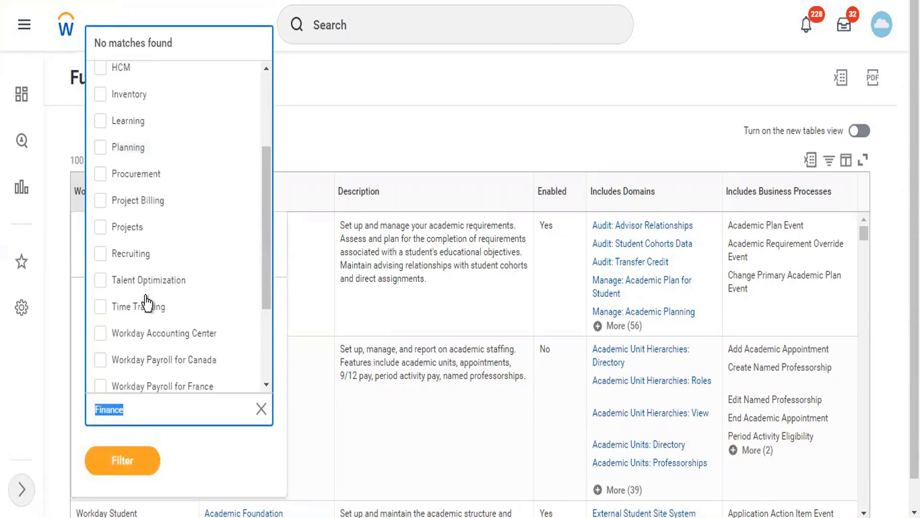
scroll(146, 302, down, 3)
scroll(148, 302, down, 1)
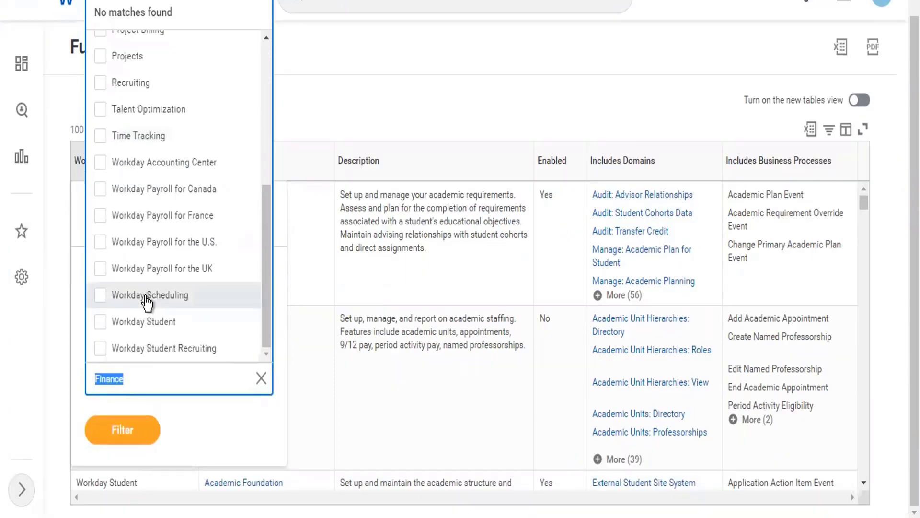
scroll(147, 302, up, 8)
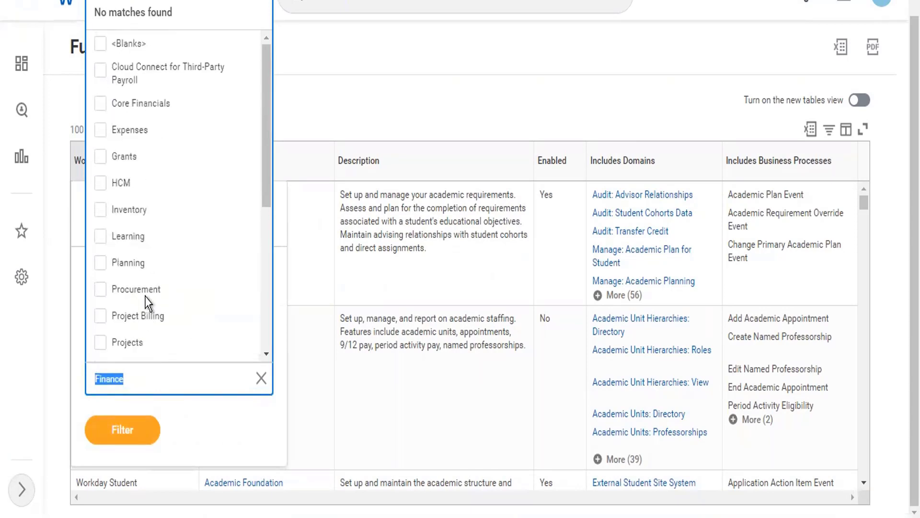
scroll(139, 268, up, 1)
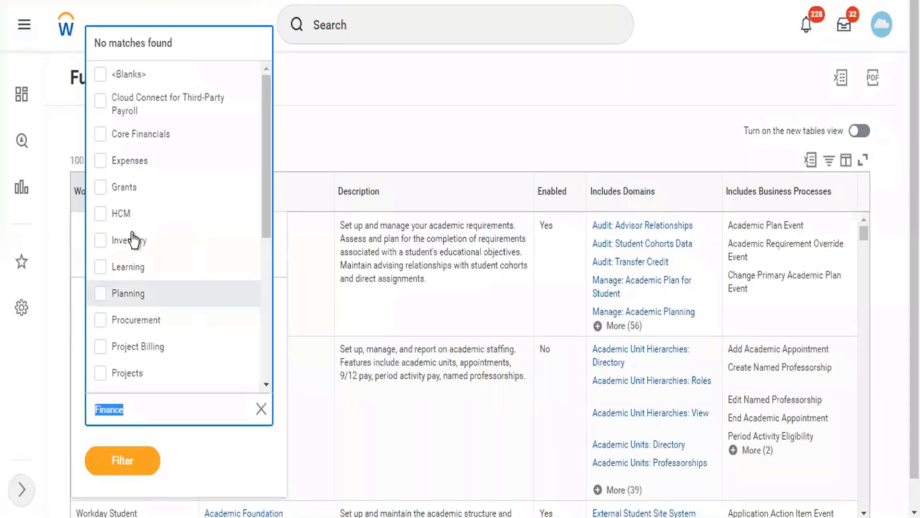
click(151, 139)
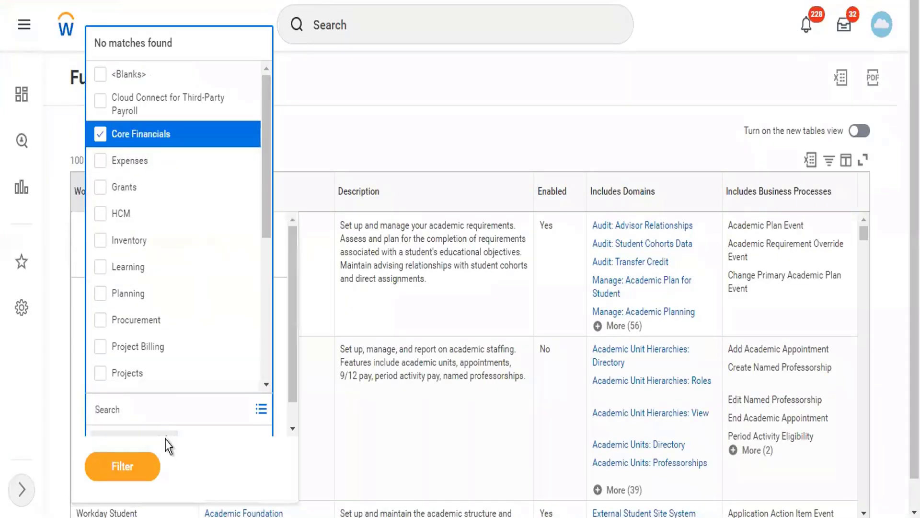
click(131, 458)
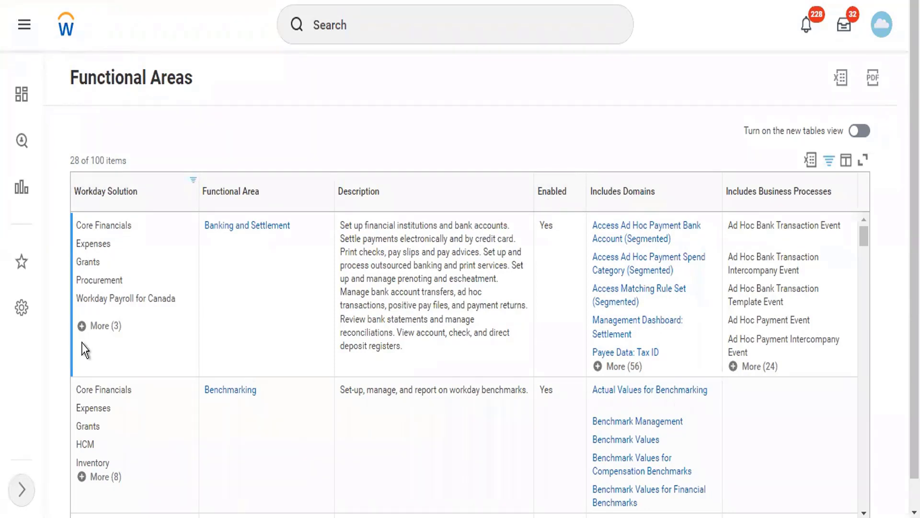
click(89, 359)
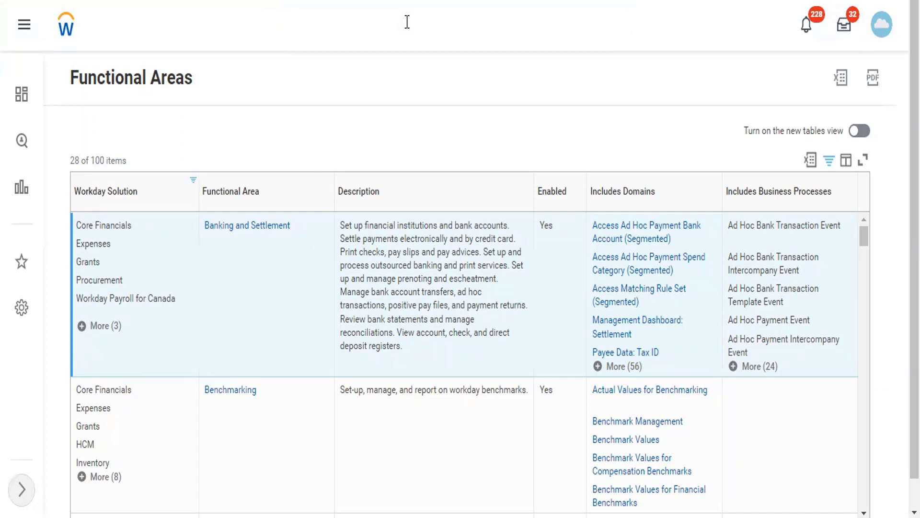
Search for "main func" and open the Maintain Functional Areas task
click(407, 22)
text(m)
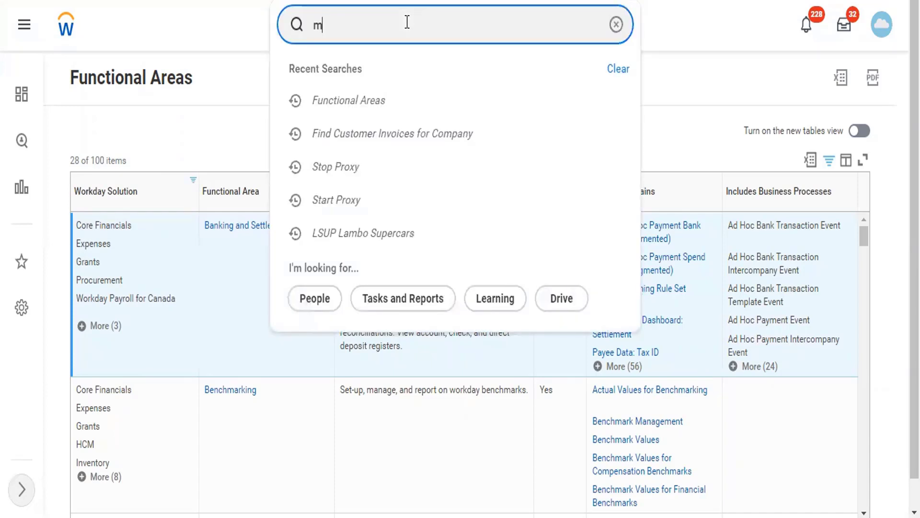
text(ain func)
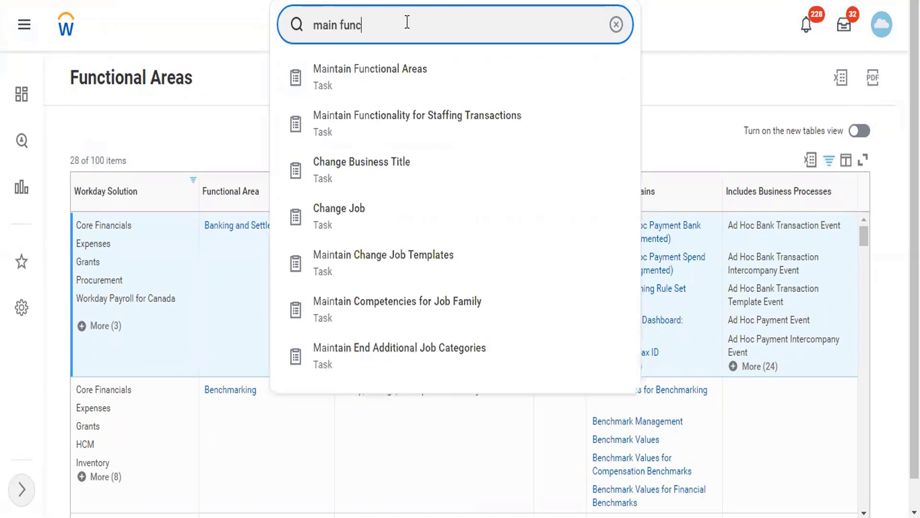
click(407, 85)
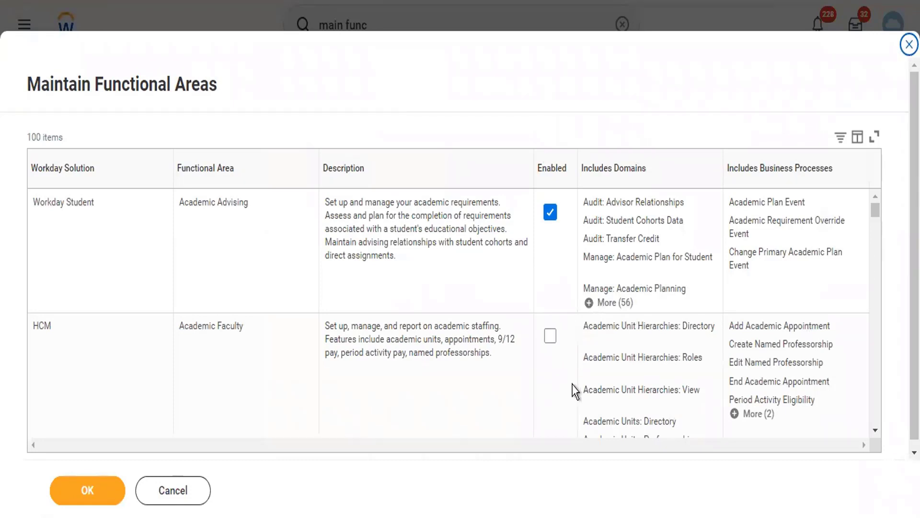
Review the functional areas with their Enabled settings, domains and business processes, and cancel the task without saving
scroll(575, 391, down, 2)
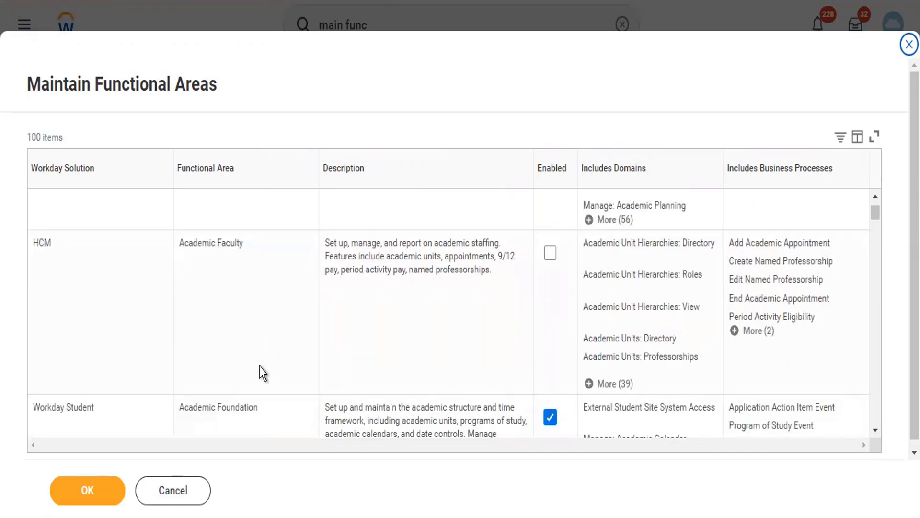
scroll(263, 373, up, 2)
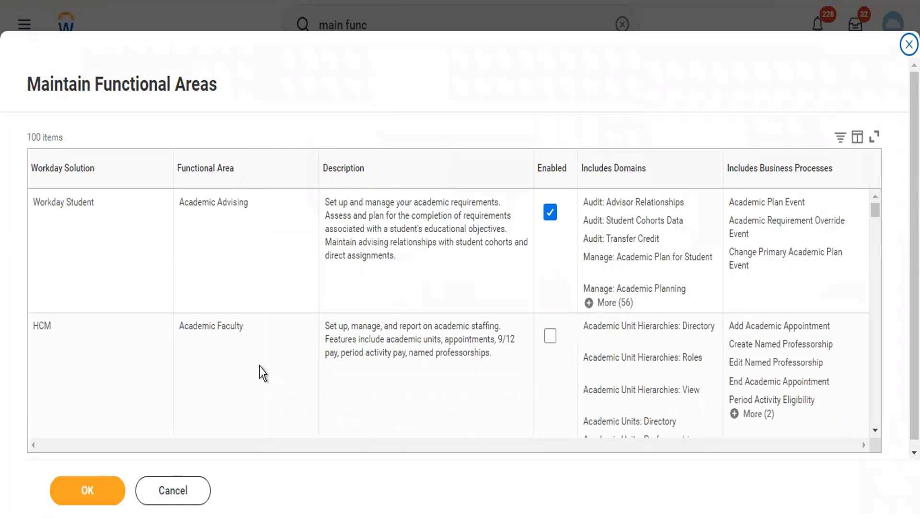
scroll(341, 384, down, 4)
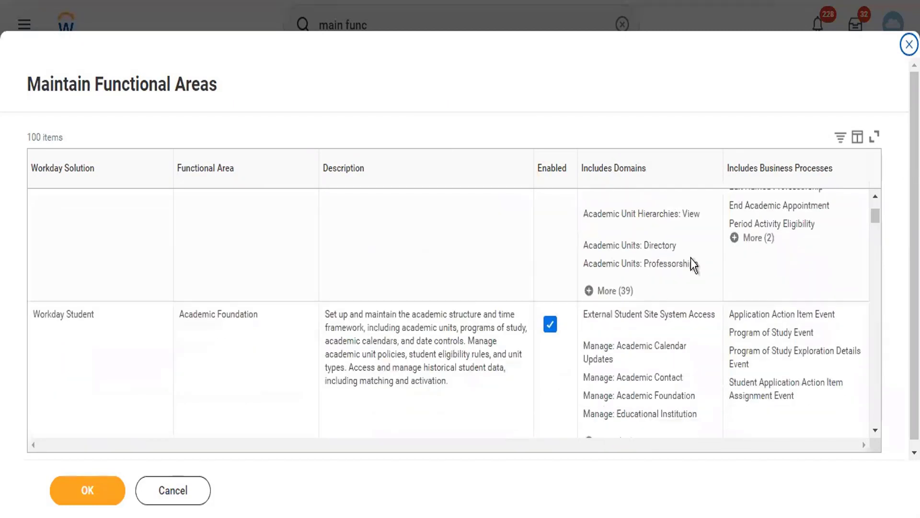
scroll(719, 248, down, 1)
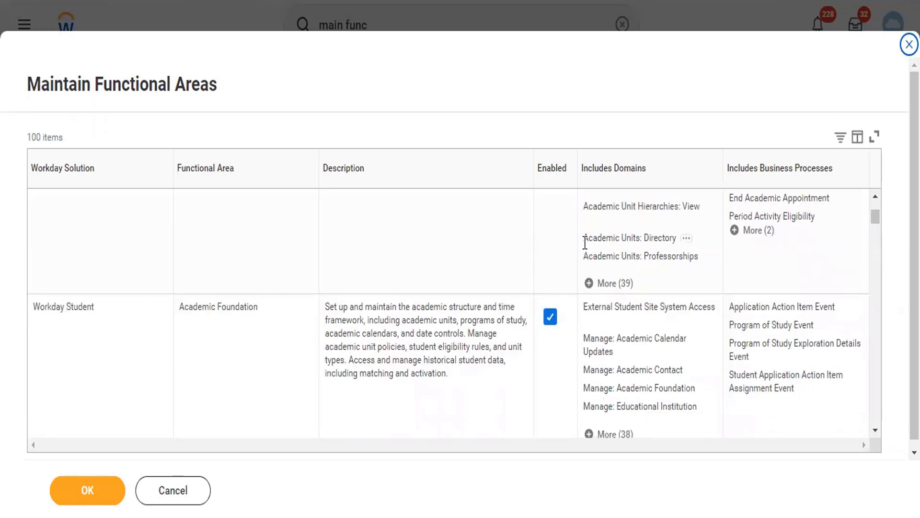
scroll(583, 244, up, 4)
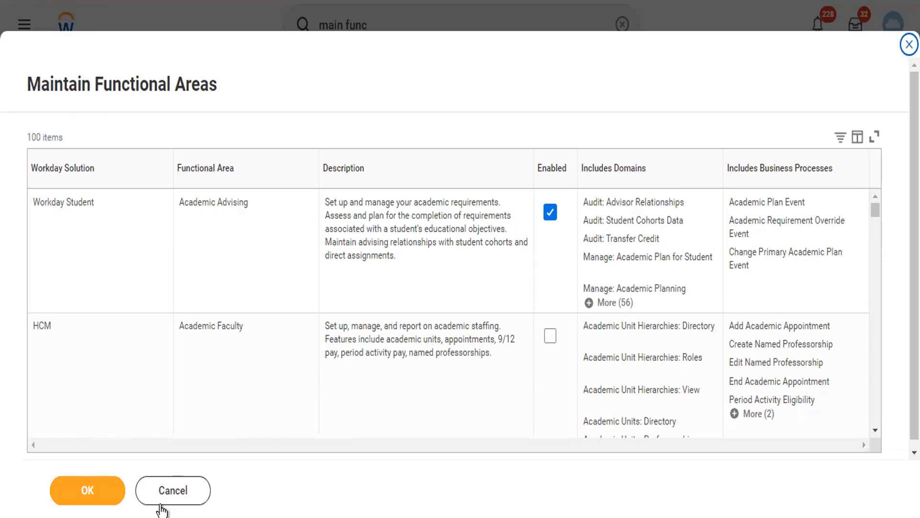
click(164, 504)
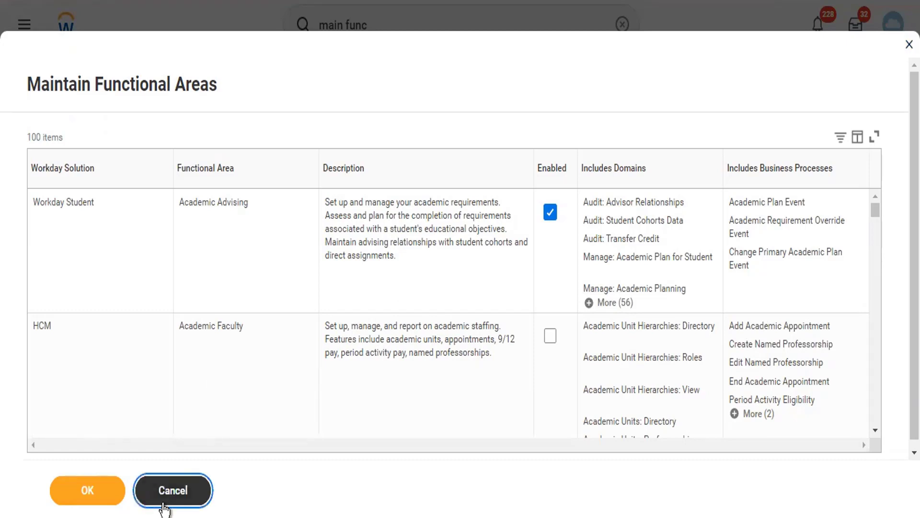